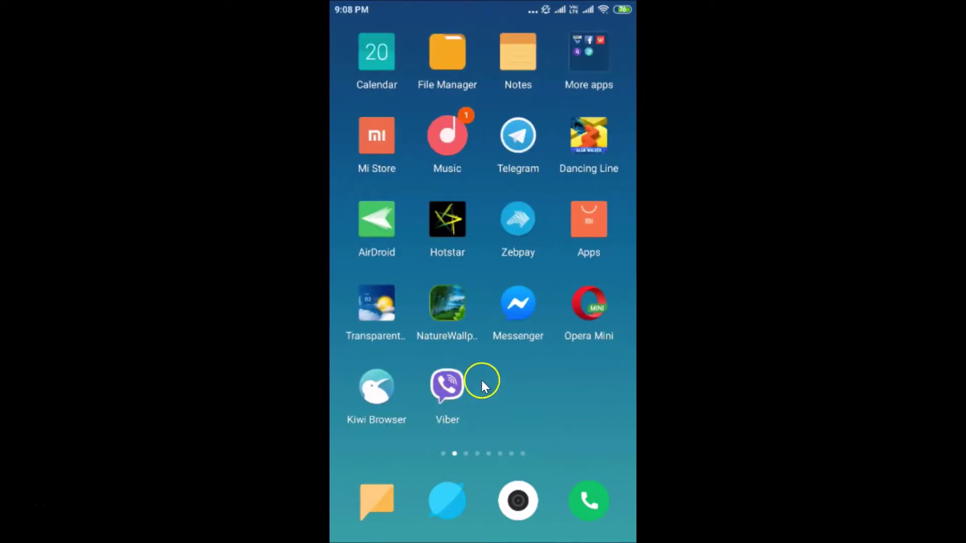
Step: Launch Viber and scroll the More tab down to show Settings and QR code
left_click(448, 388)
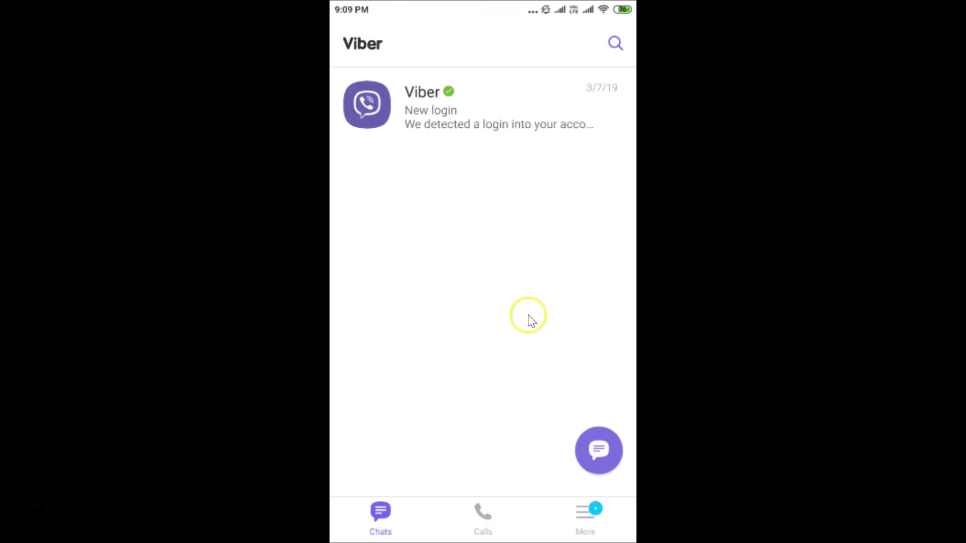
left_click(596, 512)
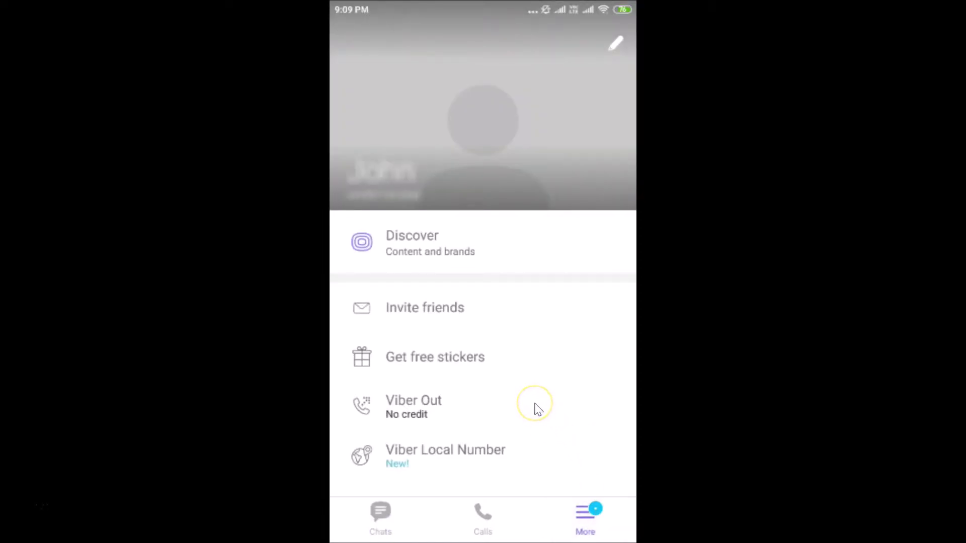
scroll(536, 408, "down", 5)
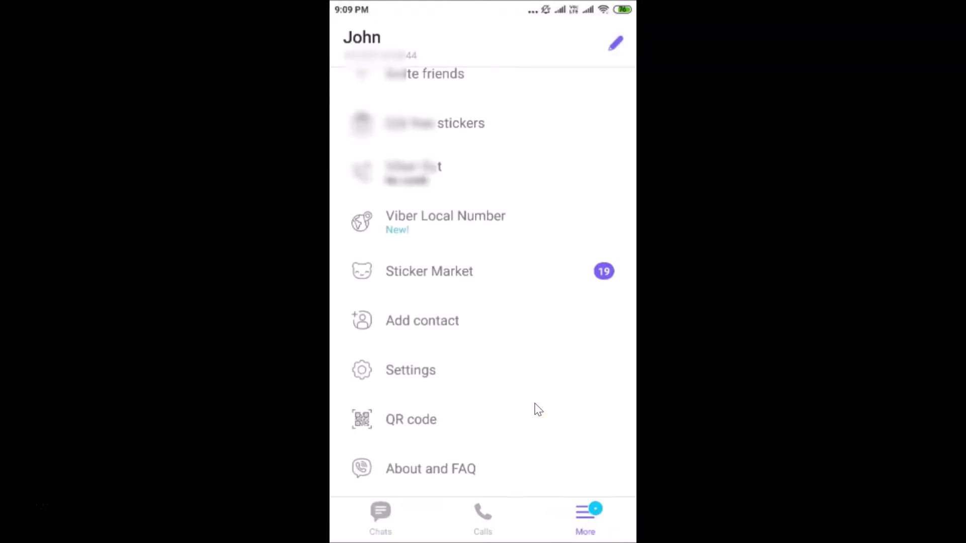
Step: Go from Settings through Account to the Deactivate account page
left_click(411, 372)
left_click_drag(442, 47, 422, 100)
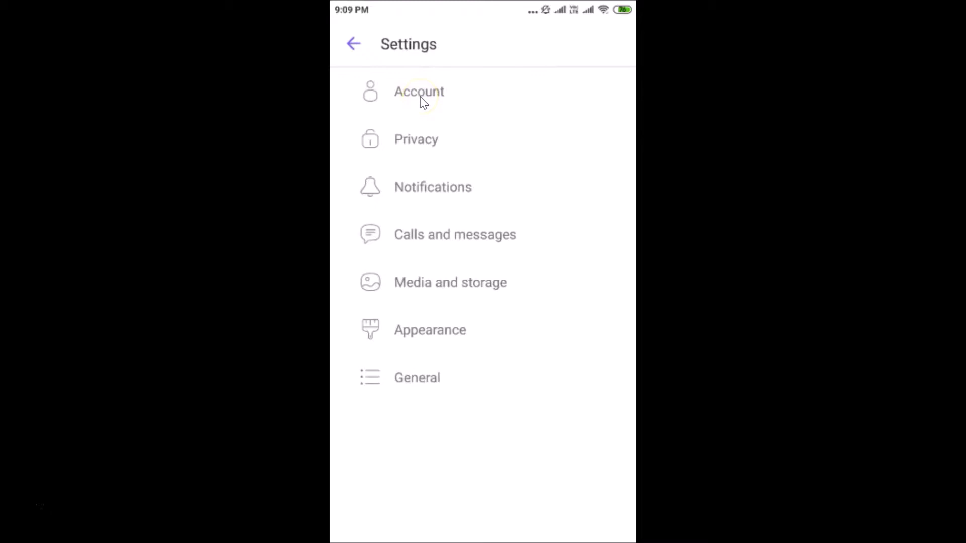
left_click_drag(398, 314, 436, 317)
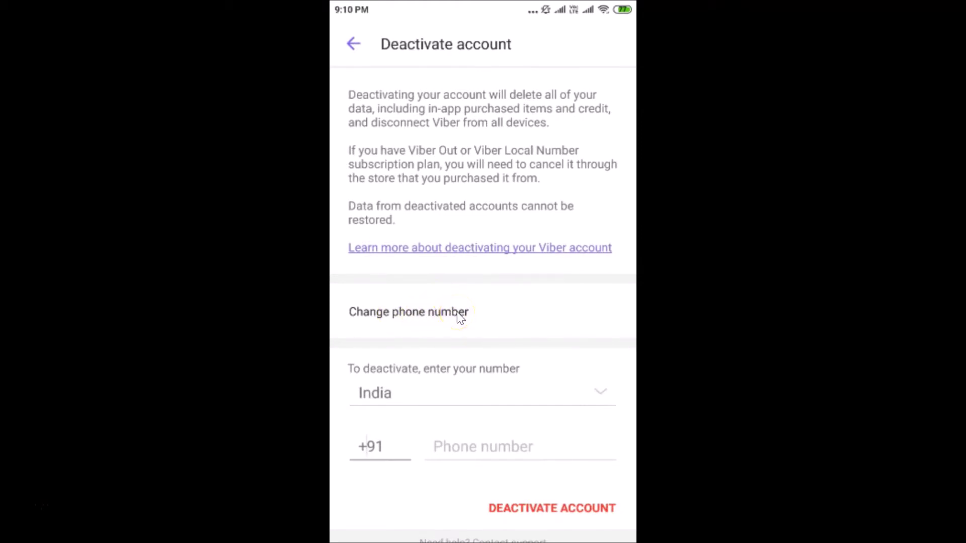
scroll(461, 317, "down", 1)
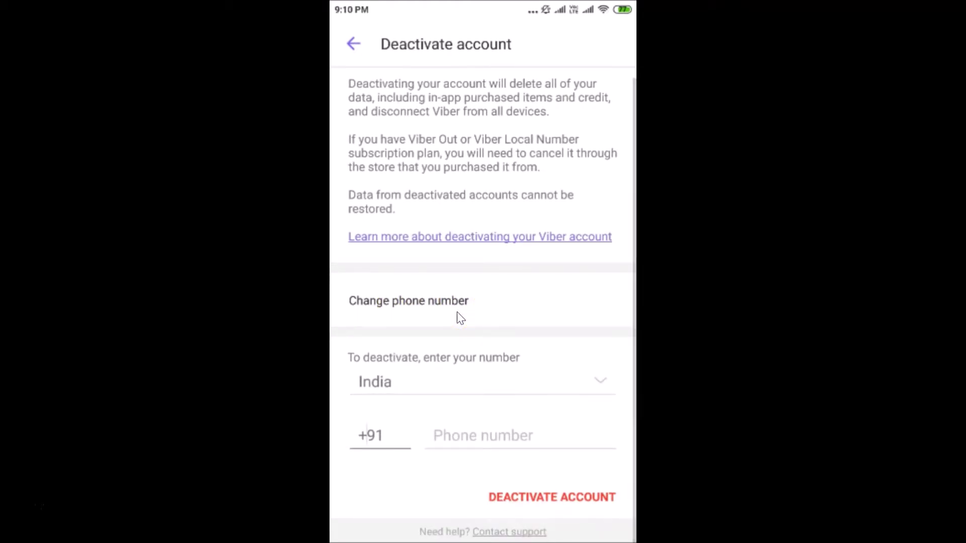
left_click(472, 387)
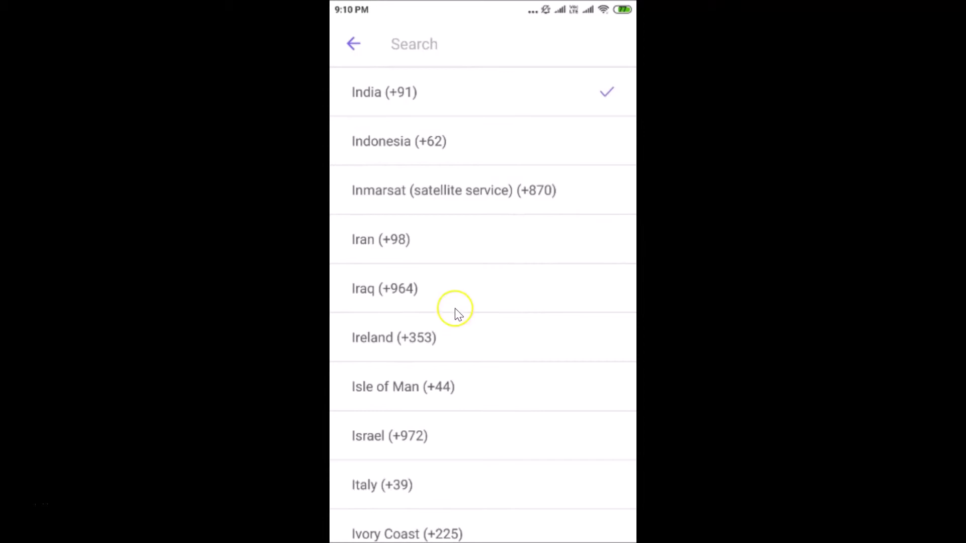
scroll(457, 313, "down", 4)
scroll(457, 313, "up", 10)
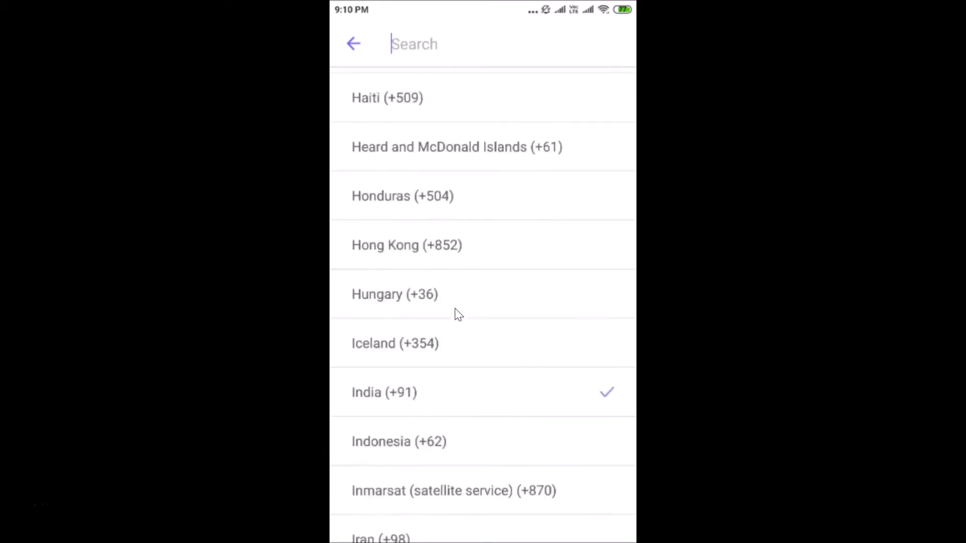
scroll(457, 314, "up", 5)
scroll(458, 315, "down", 4)
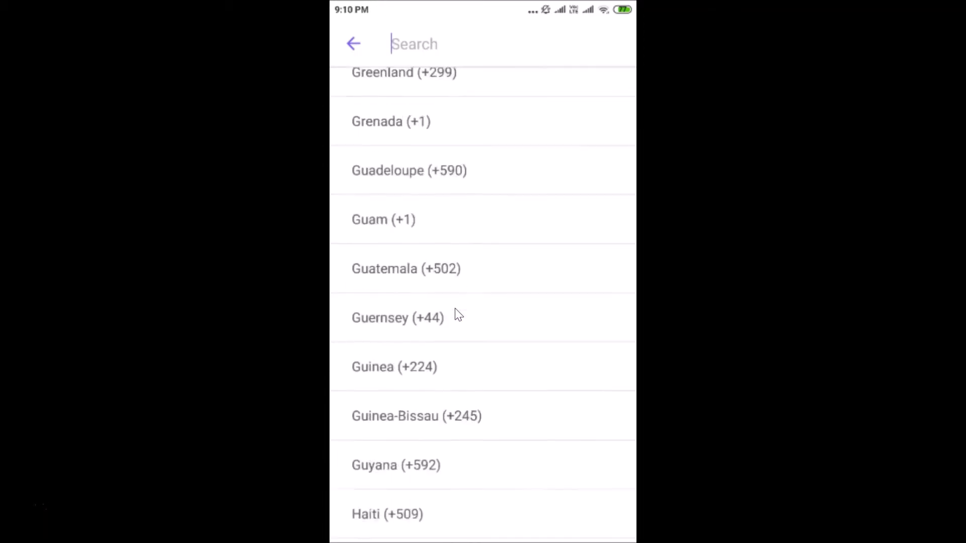
scroll(456, 314, "down", 2)
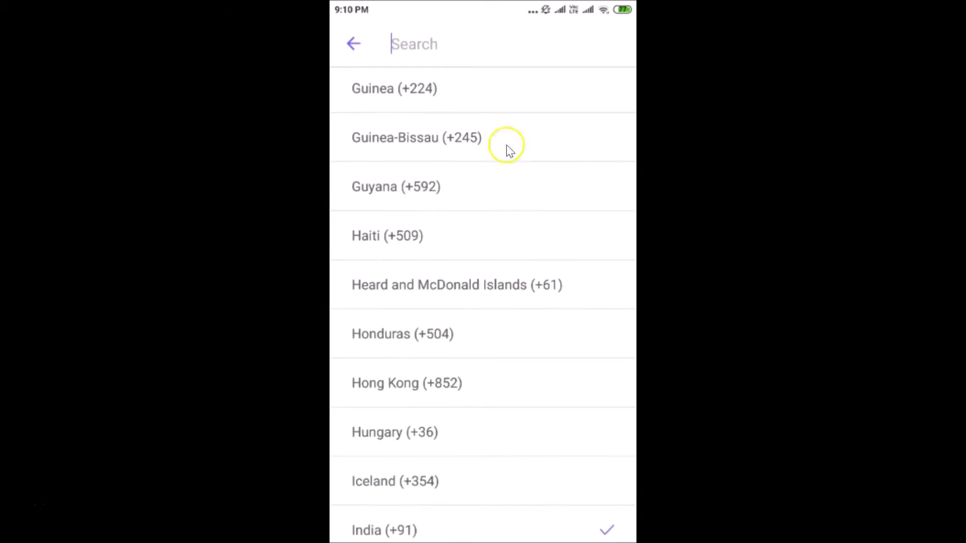
left_click(429, 46)
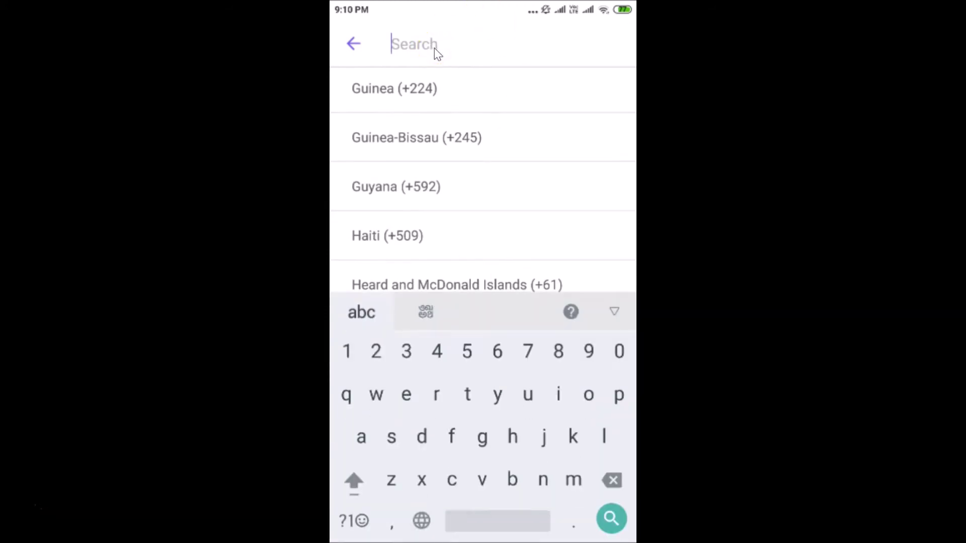
type("in")
left_click(433, 139)
left_click(372, 433)
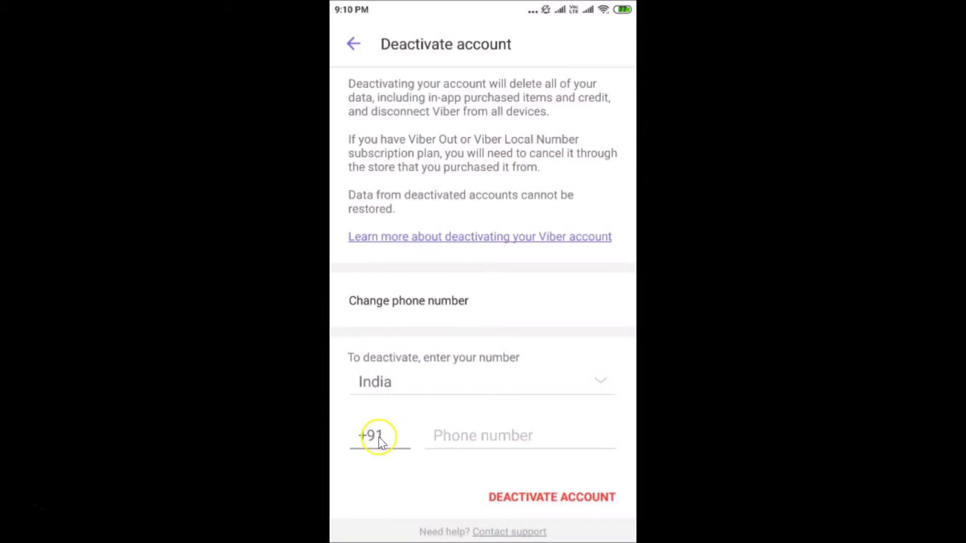
left_click(381, 442)
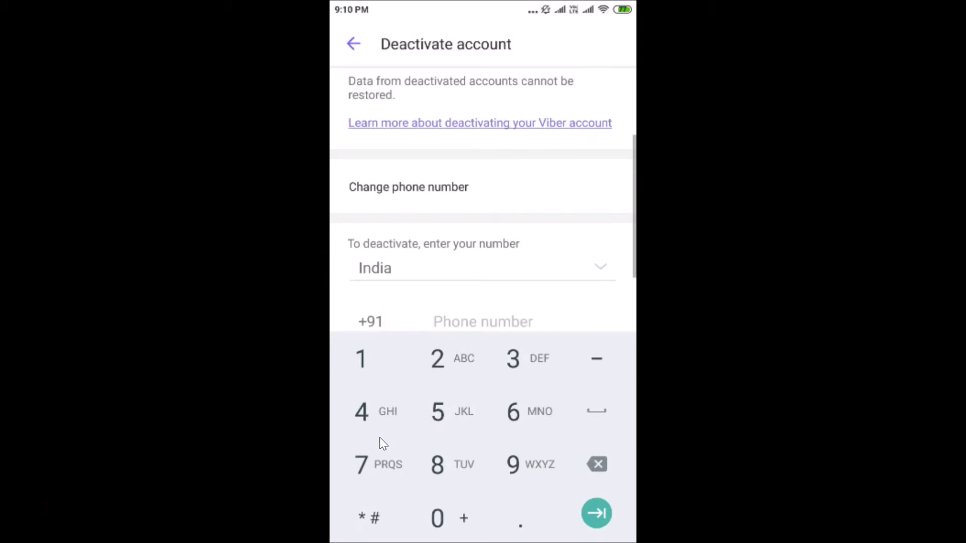
Step: Enter the account's phone number after India +91 on the Deactivate account form
key("Escape")
left_click_drag(423, 433, 472, 436)
left_click(471, 436)
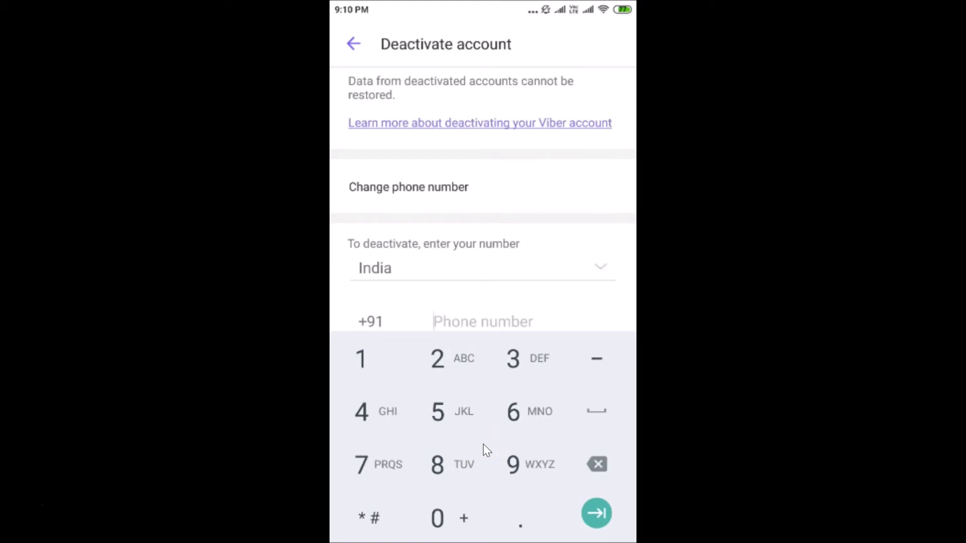
left_click(511, 463)
type("9")
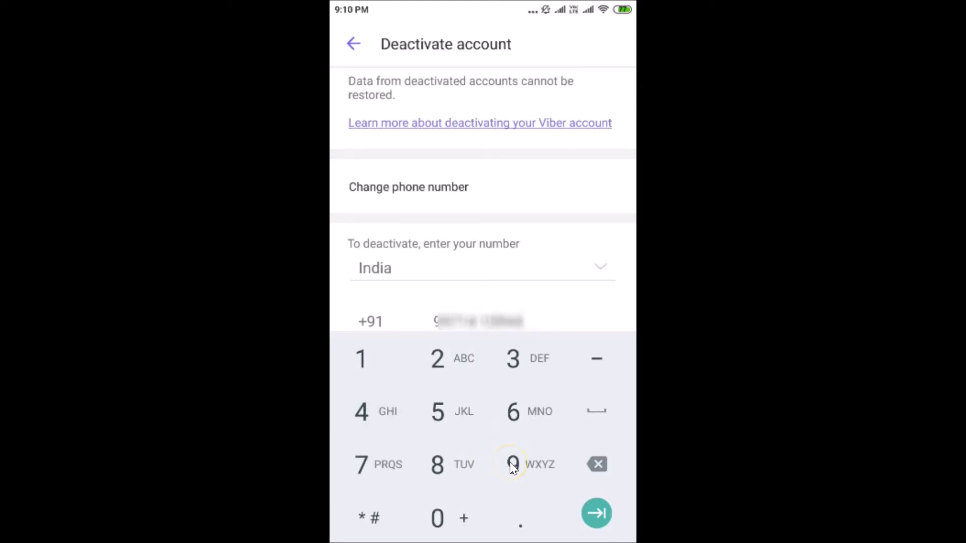
left_click(580, 312)
left_click(519, 495)
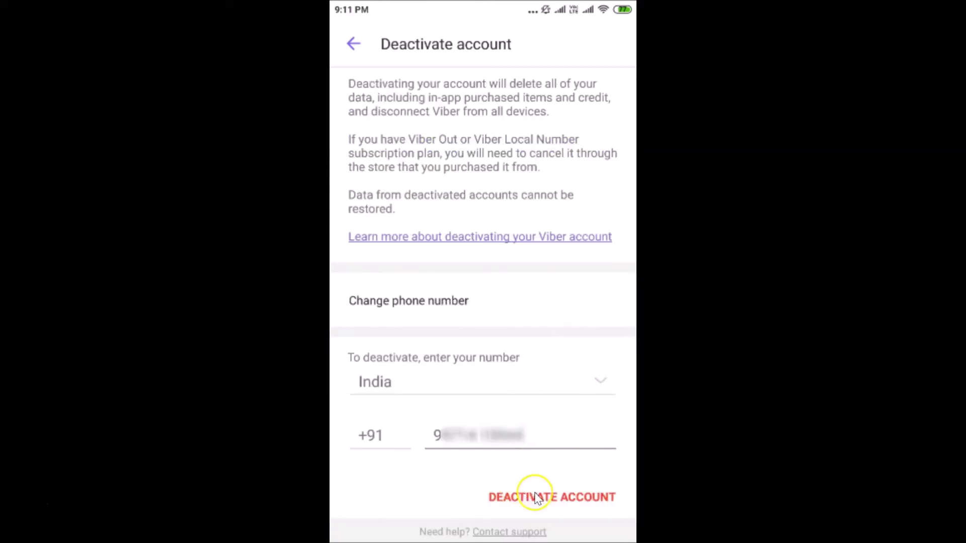
Step: Choose DEACTIVATE ACCOUNT and confirm DEACTIVATE, accepting permanent deletion of account data
left_click(571, 496)
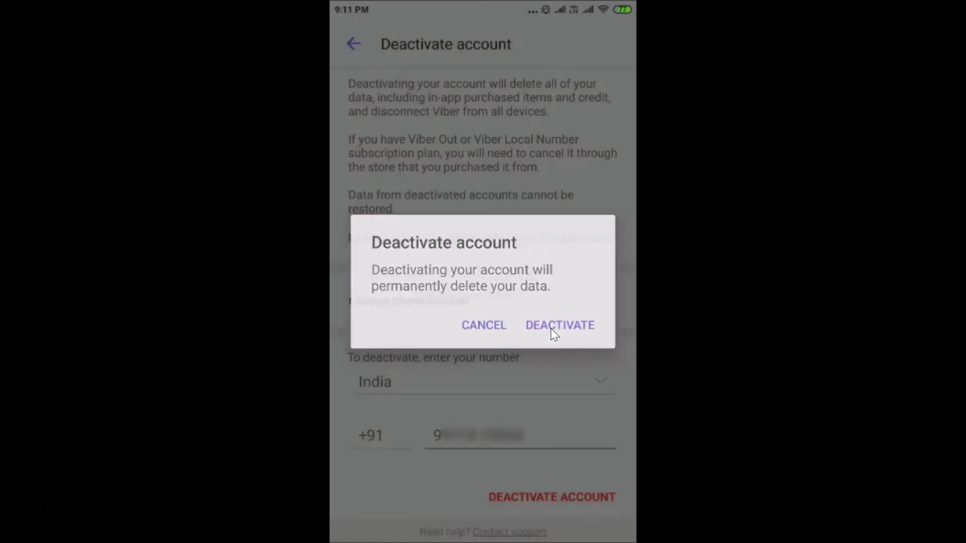
left_click(551, 327)
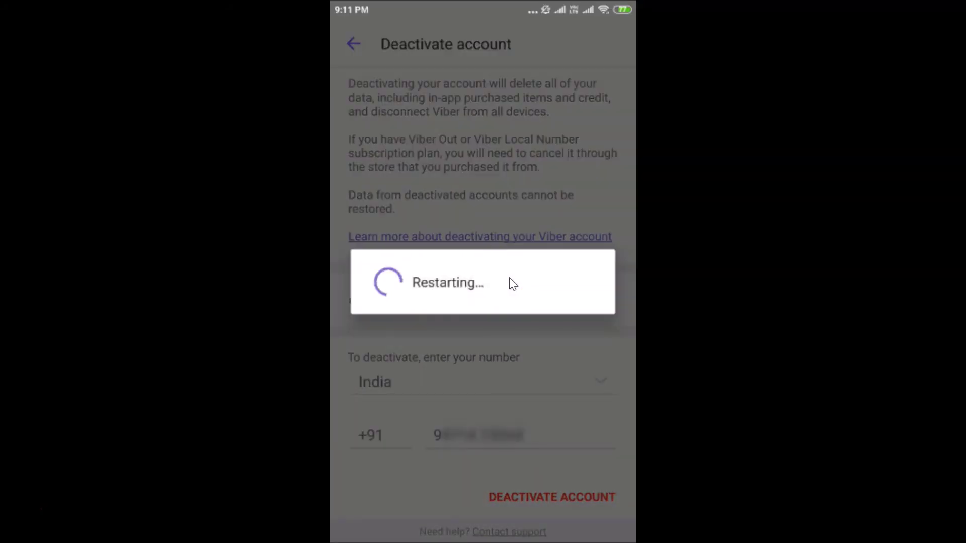
left_click(473, 281)
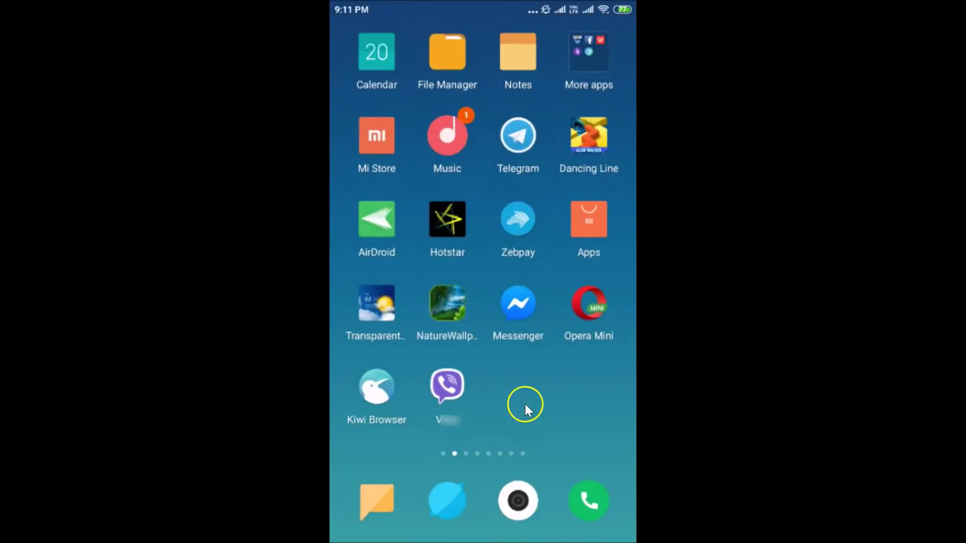
Step: Relaunch Viber and continue past Welcome to Viber! to the phone number screen
left_click(455, 383)
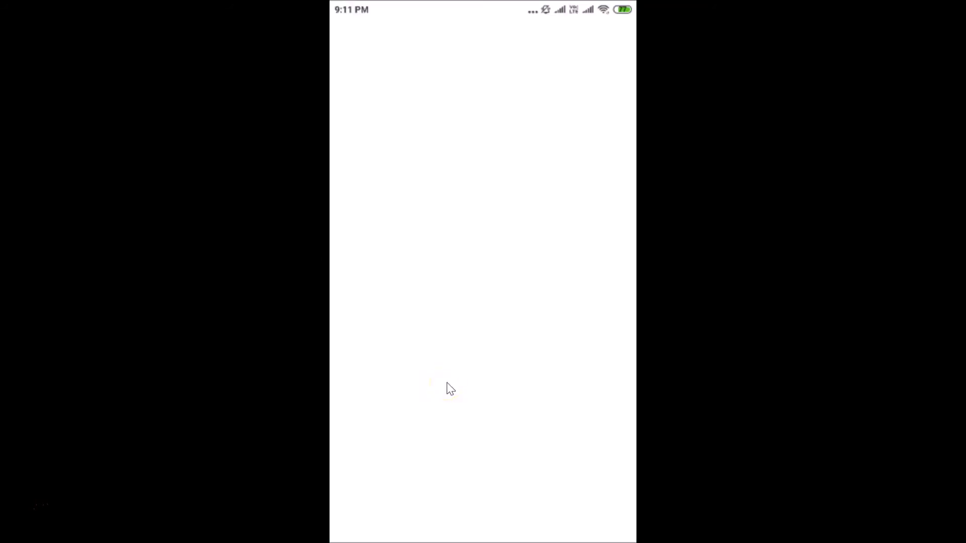
left_click(487, 157)
left_click(454, 240)
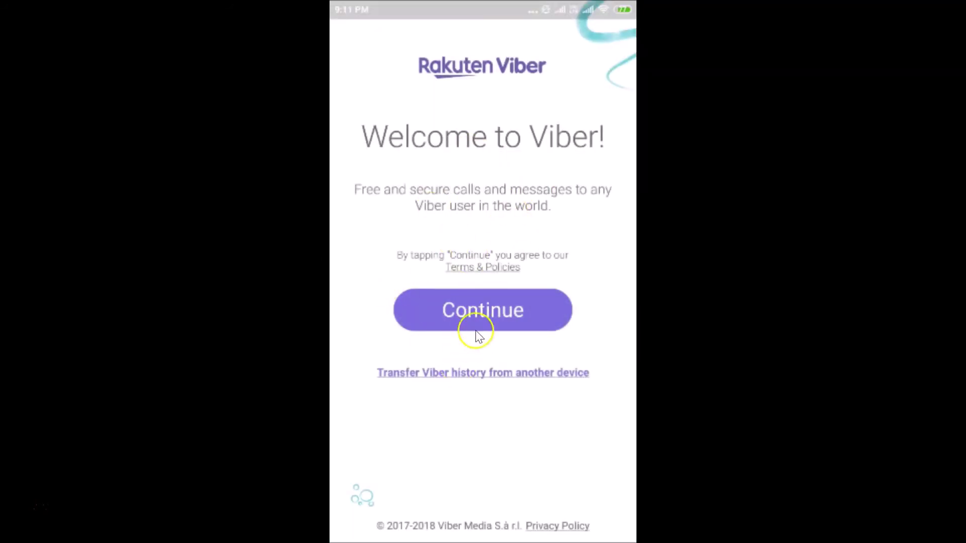
left_click(465, 317)
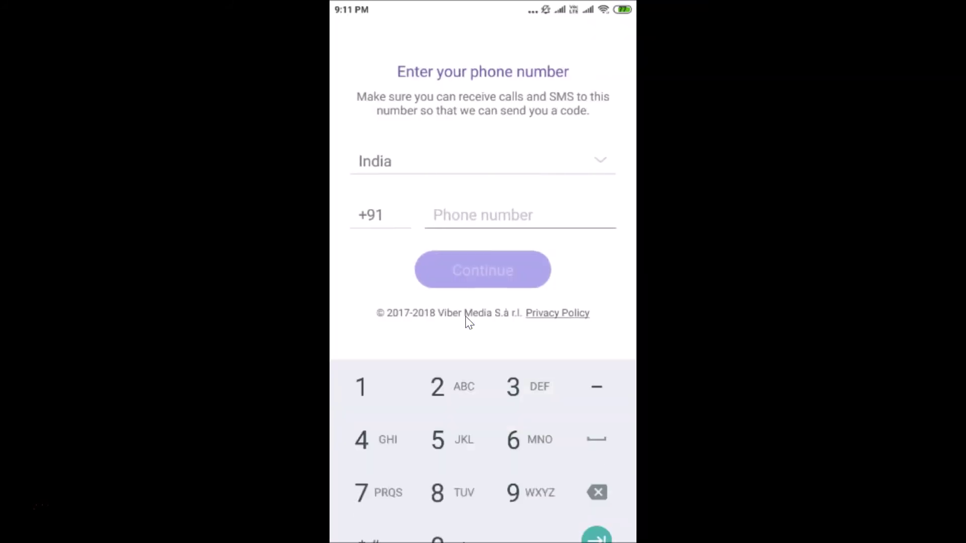